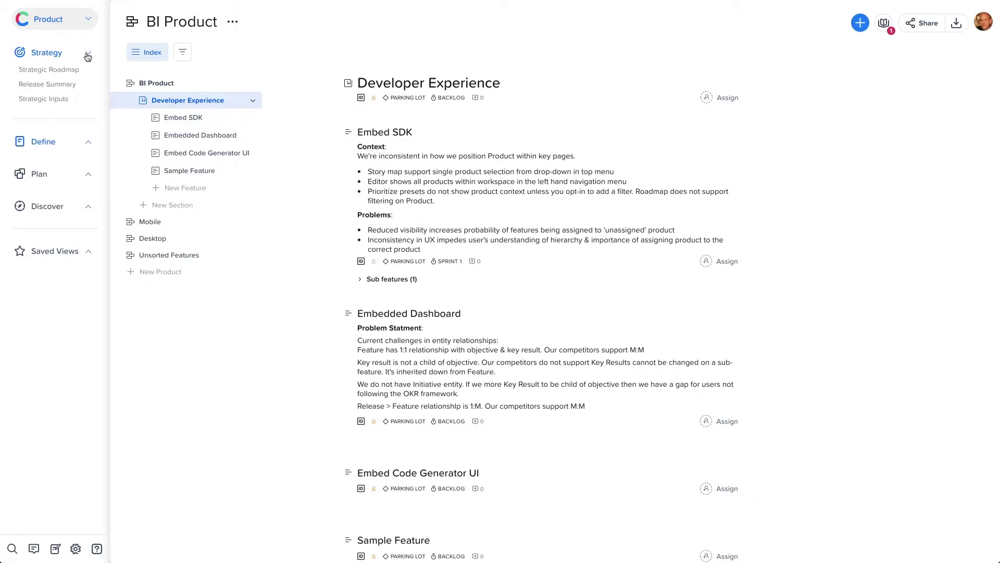
Open the Strategic Roadmap and look at its Strategic and Features views before returning to the Summary view.
{"action": "left_click", "coordinate": [83, 72]}
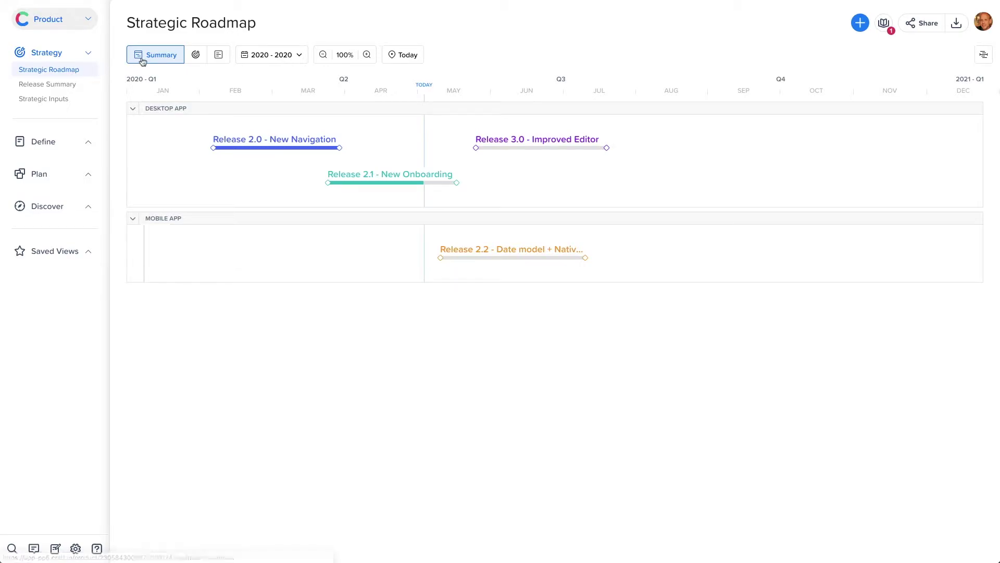
{"action": "left_click", "coordinate": [196, 55]}
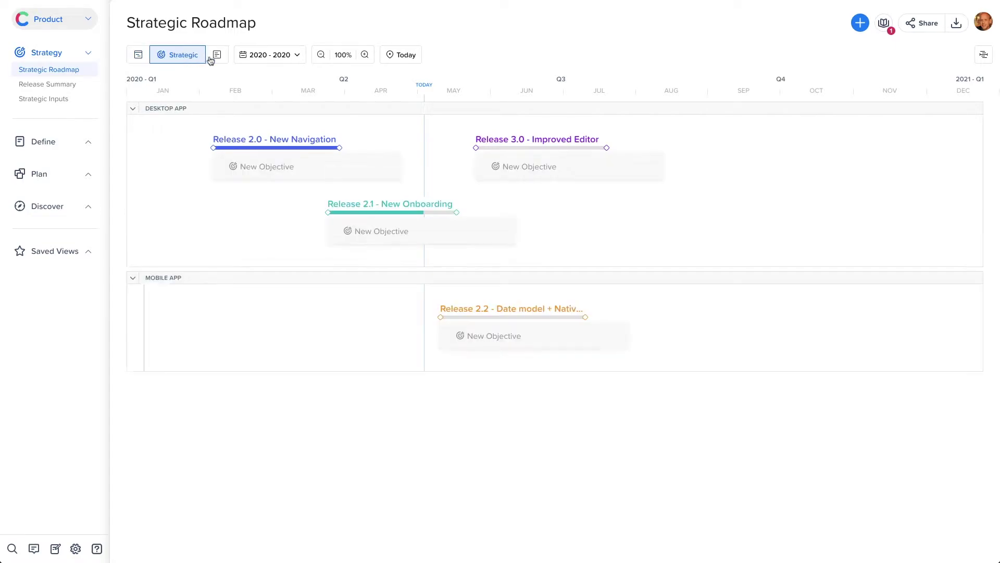
{"action": "left_click", "coordinate": [218, 56]}
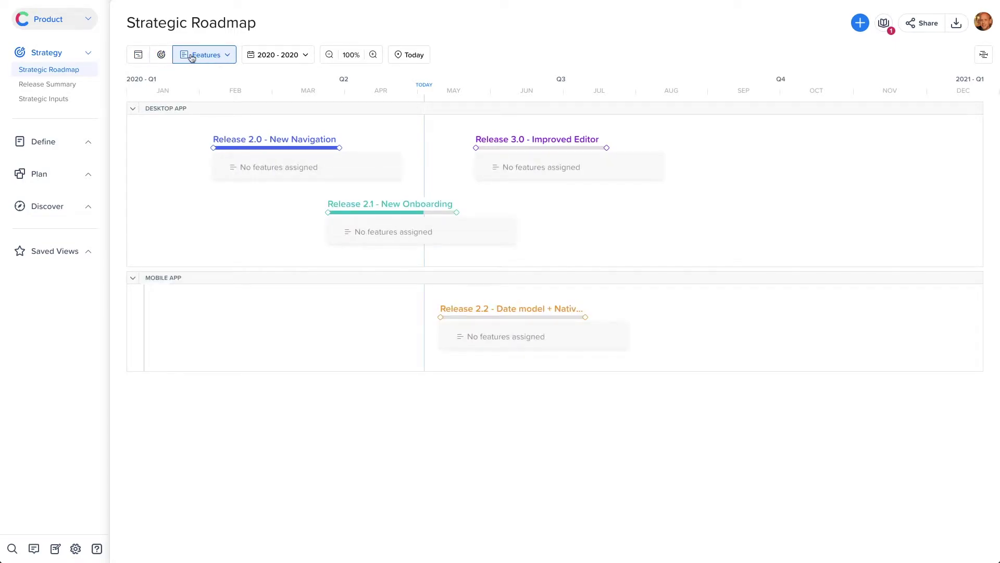
{"action": "left_click", "coordinate": [140, 55]}
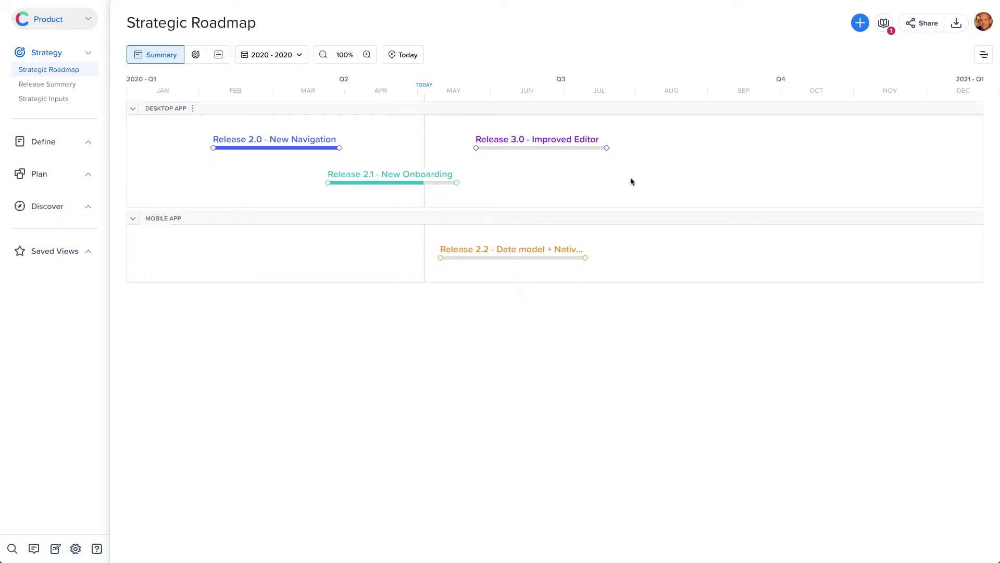
Add a release named "Release 3.1" to the Desktop app lane, running from 19 July to 29 September.
{"action": "double_click", "coordinate": [607, 181]}
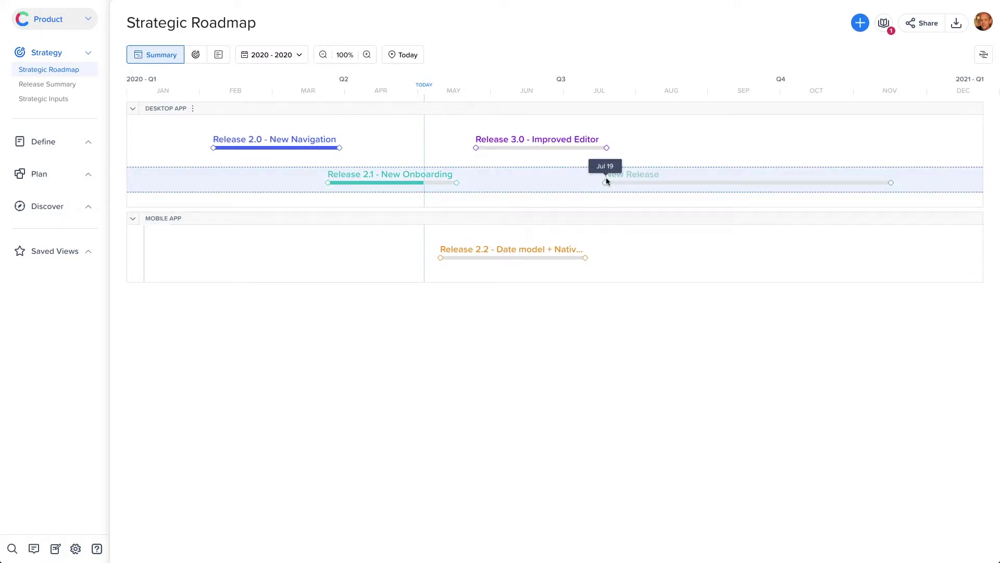
{"action": "type", "text": "Release 3.1"}
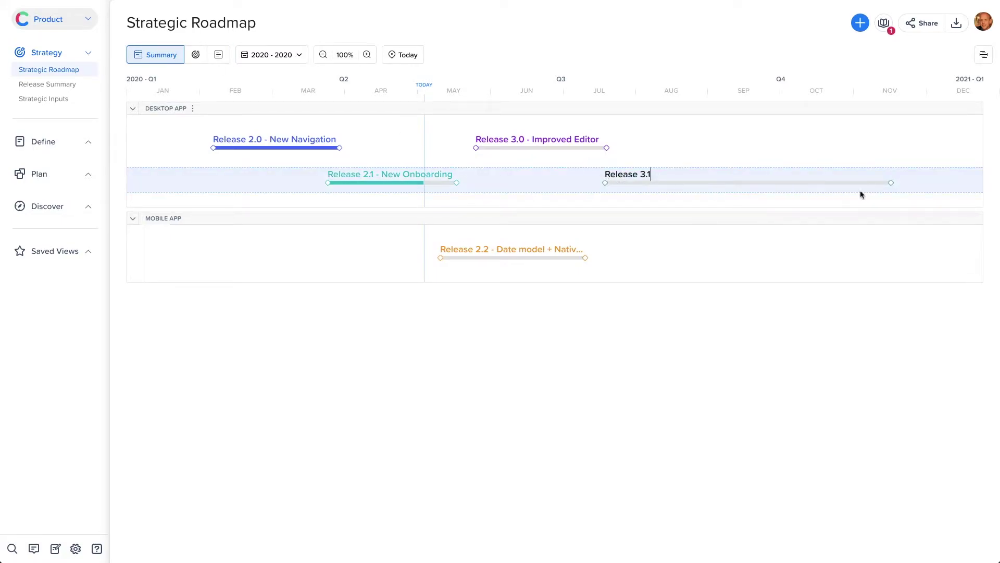
{"action": "key", "text": "Return"}
{"action": "left_click_drag", "start_coordinate": [892, 183], "coordinate": [776, 181]}
{"action": "left_click", "coordinate": [772, 174]}
{"action": "left_click", "coordinate": [788, 197]}
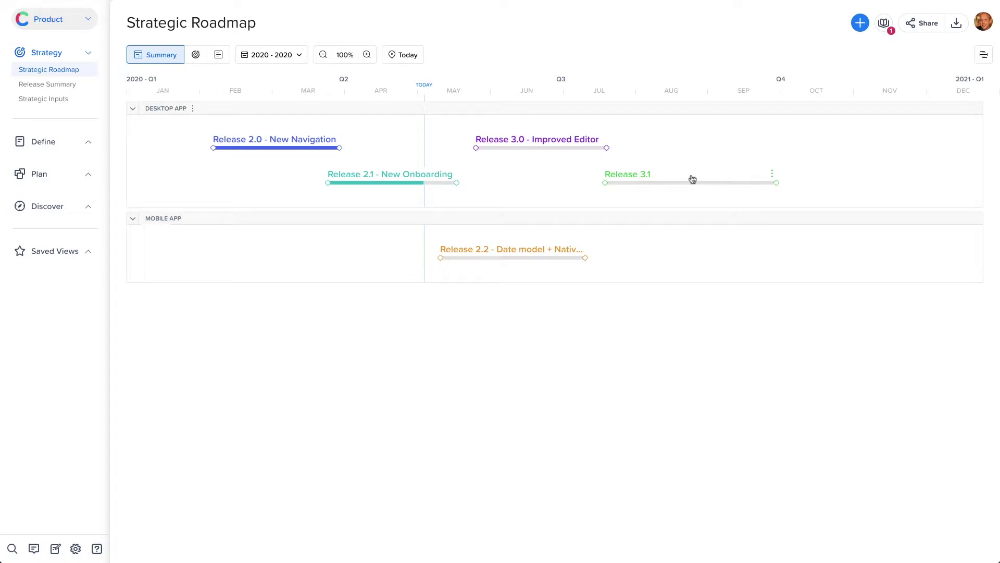
Open the details of Release 3.1 and set its start date to 24 July 2020.
{"action": "left_click", "coordinate": [642, 177]}
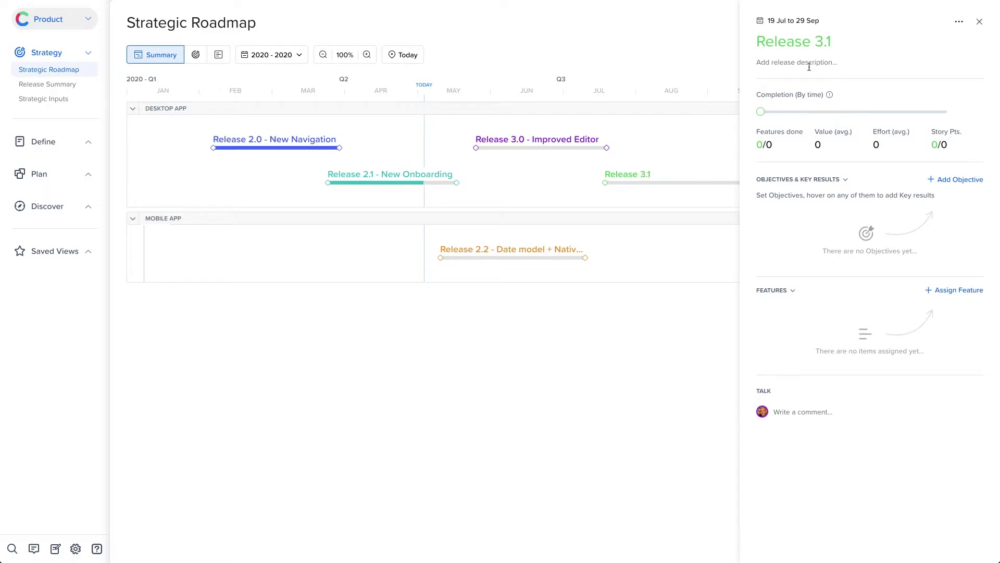
{"action": "left_click", "coordinate": [813, 22]}
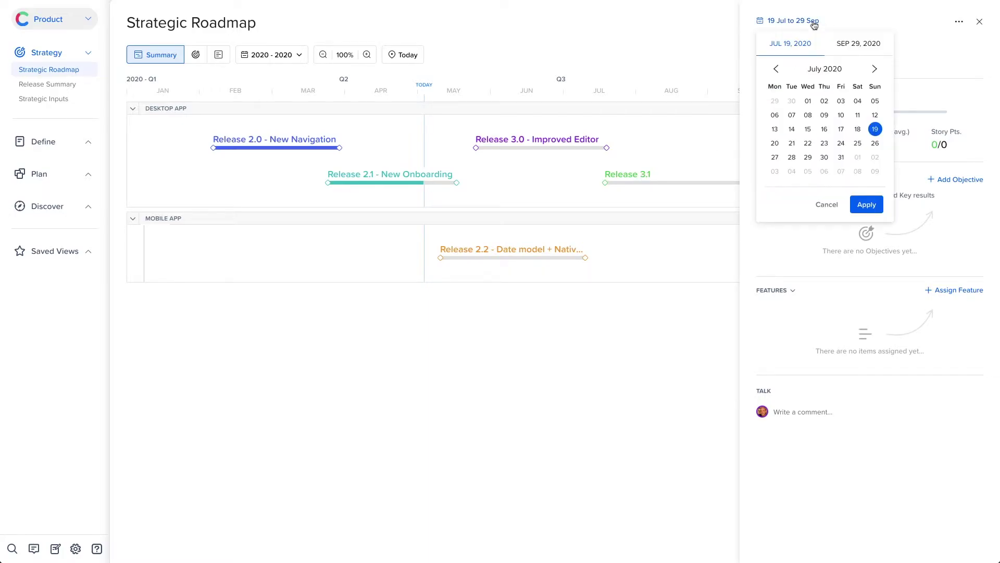
{"action": "left_click", "coordinate": [842, 144]}
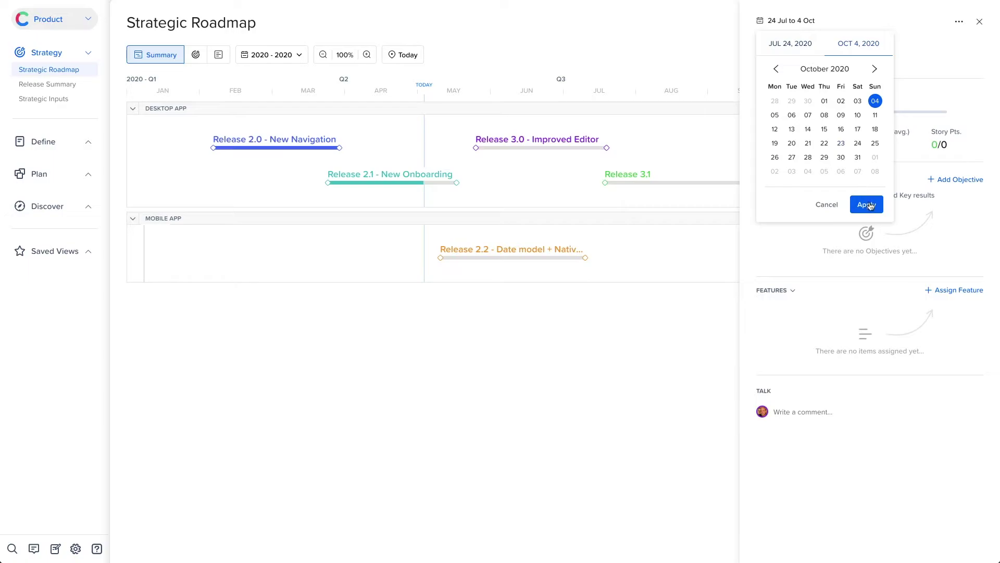
{"action": "left_click", "coordinate": [868, 204]}
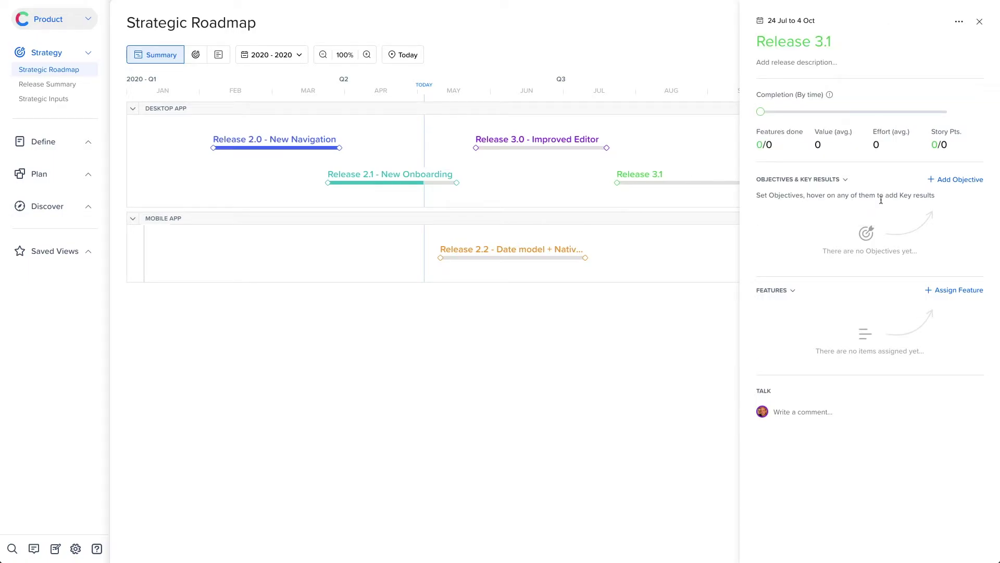
Add the objectives "New Objective" and "Onboarding flagship e-commerce customers" to Release 3.1.
{"action": "left_click", "coordinate": [933, 180]}
{"action": "left_click", "coordinate": [866, 234]}
{"action": "left_click", "coordinate": [935, 180]}
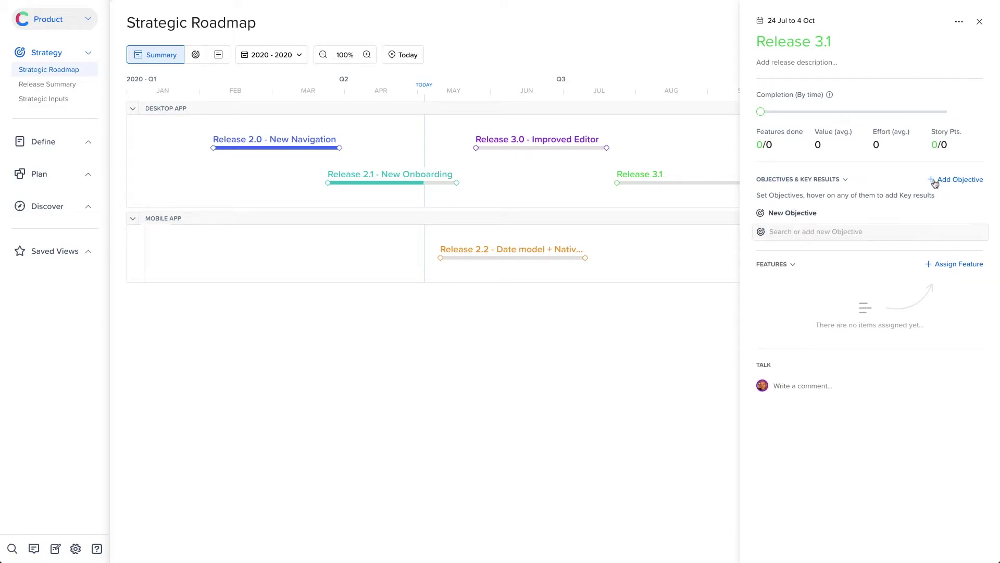
{"action": "left_click", "coordinate": [867, 250]}
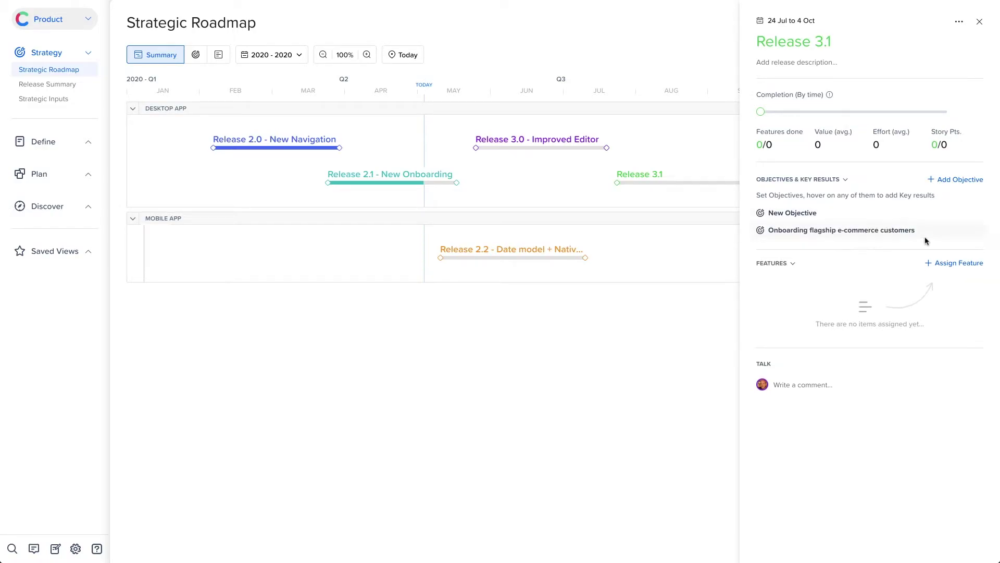
Add the key results "Get at least 5 new customers onboarding" and "Show early success with at least 3 customers" to the onboarding objective.
{"action": "left_click", "coordinate": [964, 231]}
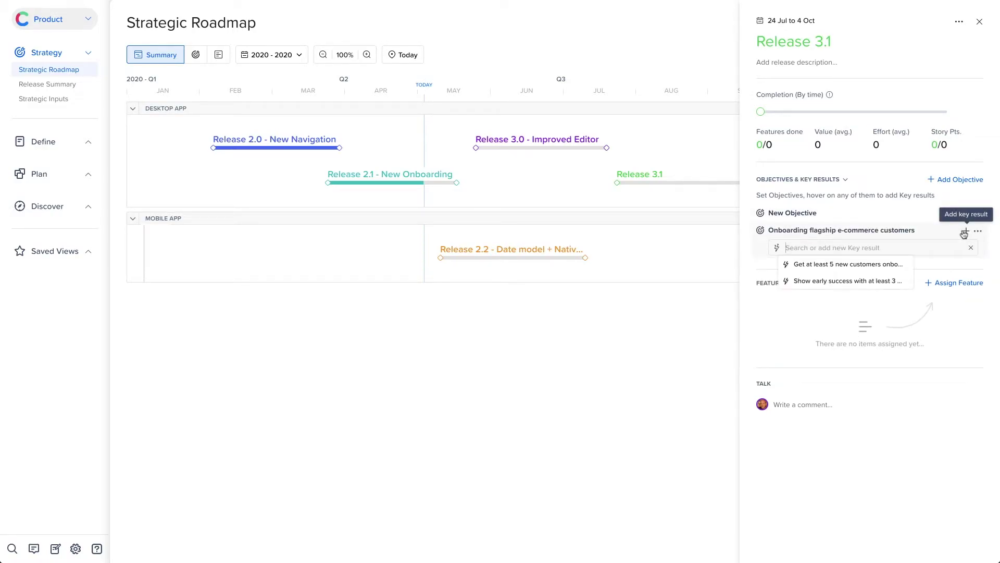
{"action": "left_click", "coordinate": [887, 265]}
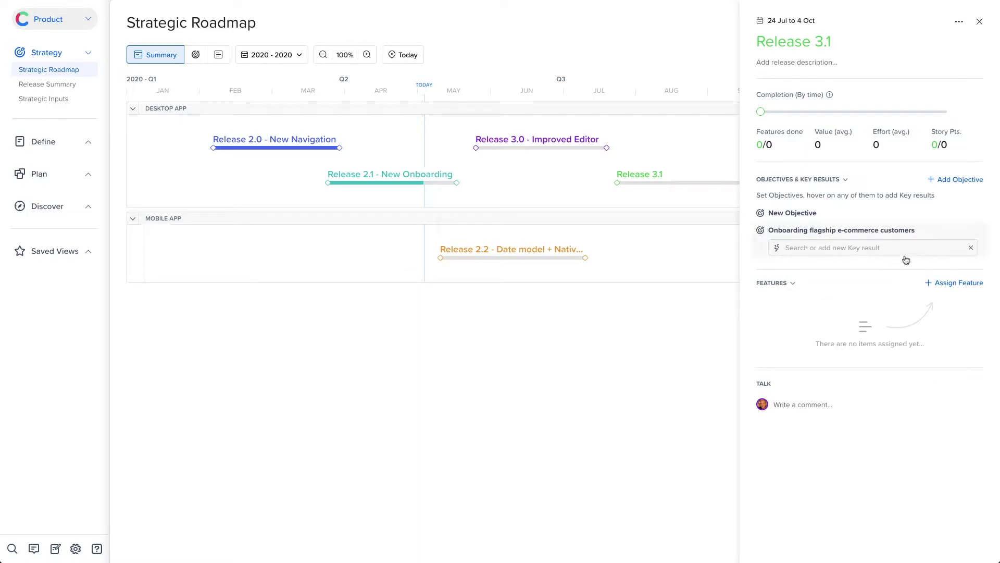
{"action": "left_click", "coordinate": [965, 233]}
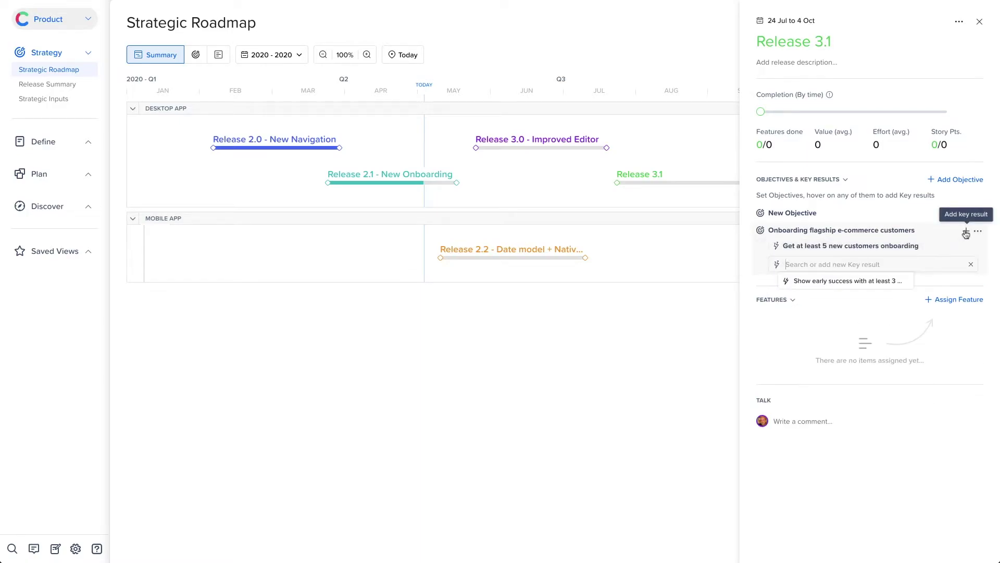
{"action": "left_click", "coordinate": [886, 281]}
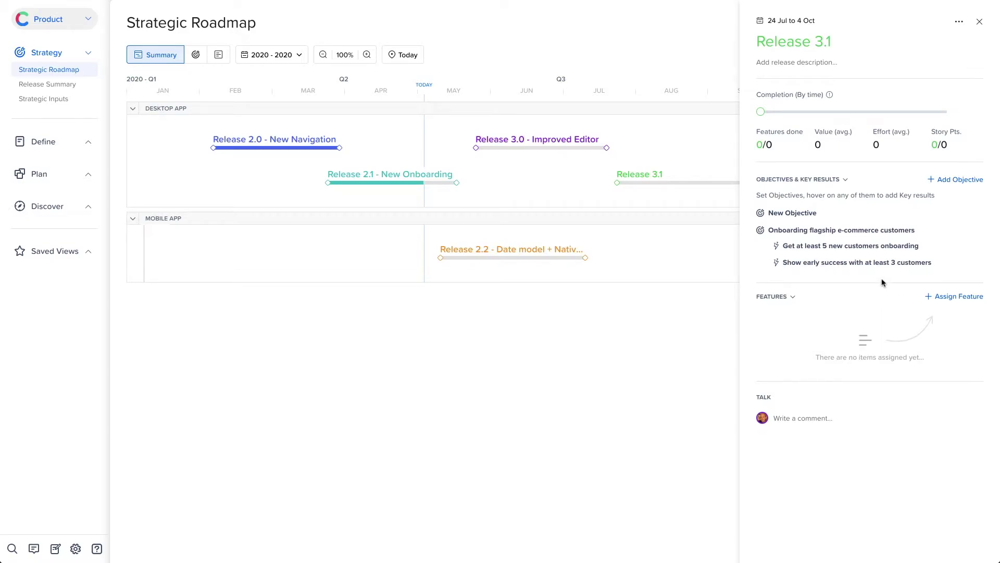
Assign the Desktop product's UI/UX Improvements section and its three features to Release 3.1.
{"action": "left_click", "coordinate": [928, 297]}
{"action": "left_click", "coordinate": [780, 355]}
{"action": "left_click", "coordinate": [789, 398]}
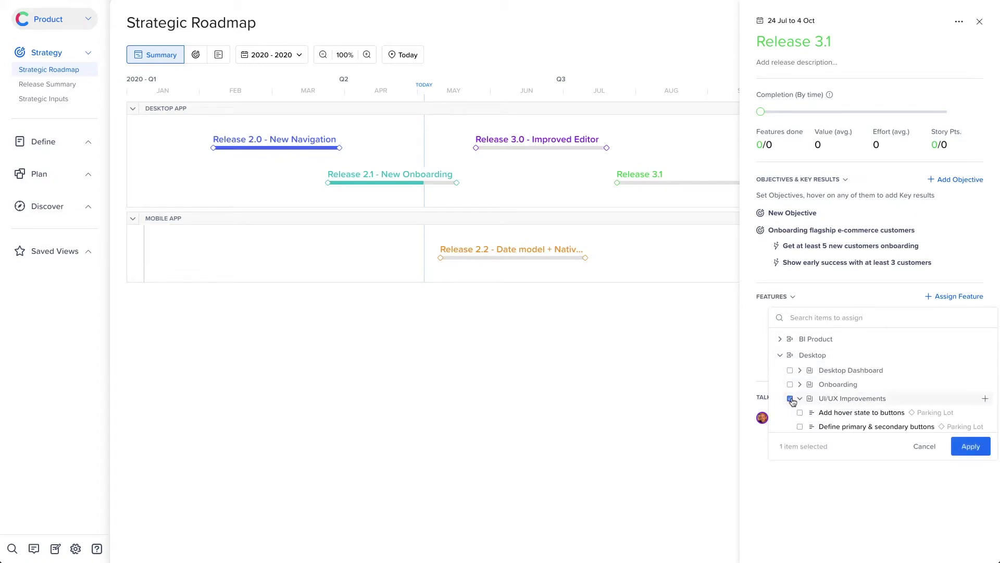
{"action": "left_click", "coordinate": [800, 414]}
{"action": "scroll", "coordinate": [801, 412], "scroll_direction": "down", "scroll_amount": 2}
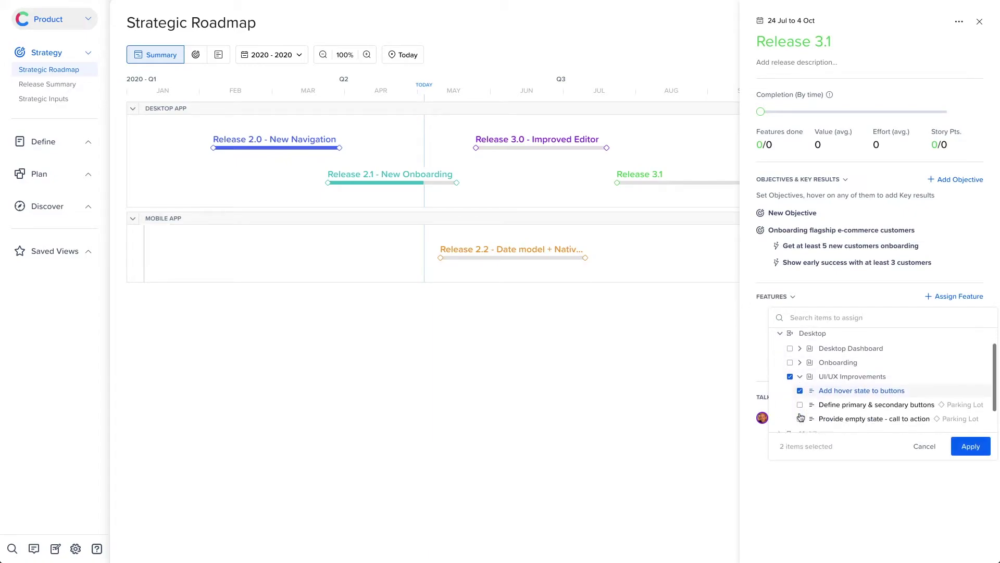
{"action": "left_click", "coordinate": [800, 404]}
{"action": "left_click", "coordinate": [801, 417]}
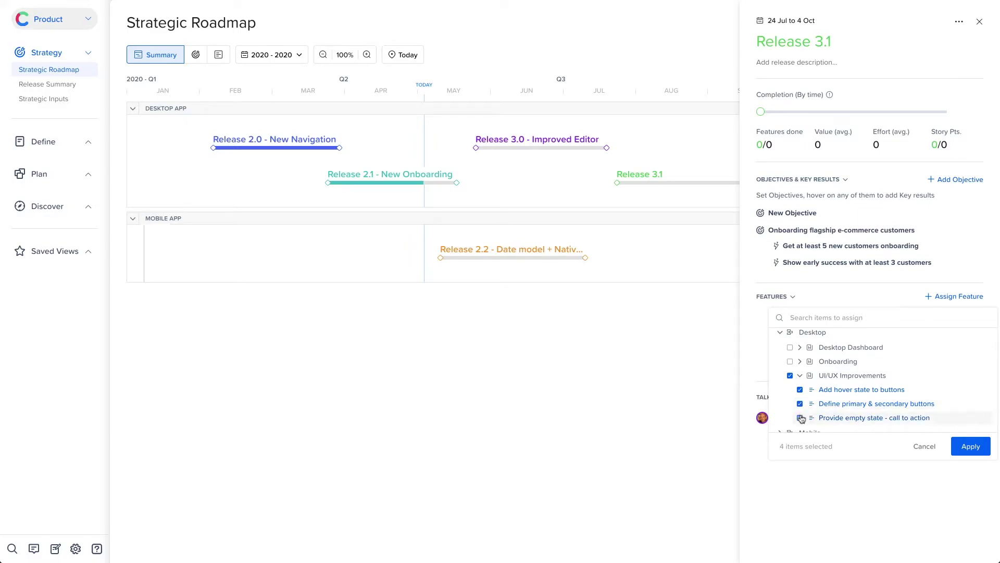
{"action": "left_click", "coordinate": [972, 446]}
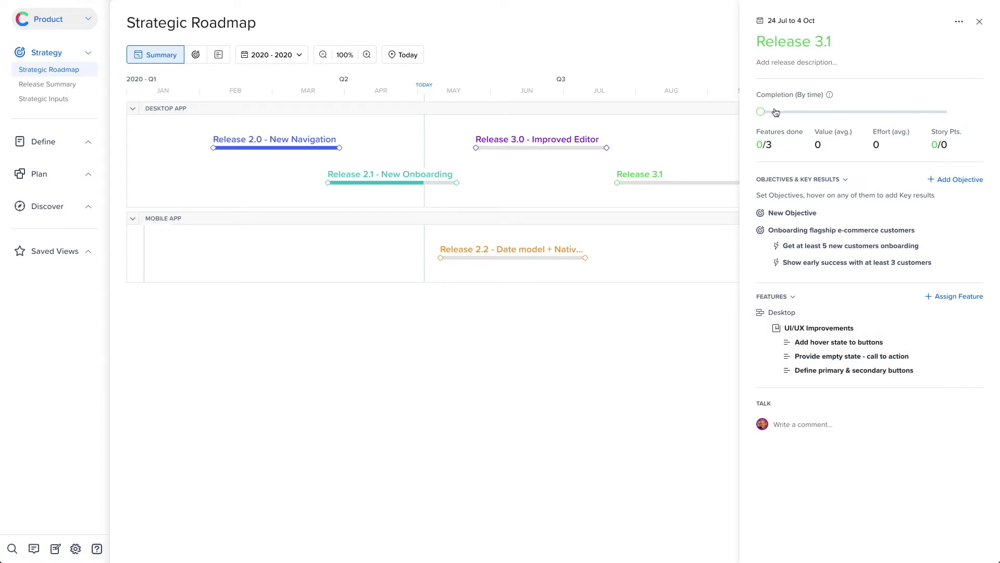
Set the completion of Release 3.1 manually to 41% and close its details.
{"action": "left_click_drag", "start_coordinate": [762, 112], "coordinate": [836, 118]}
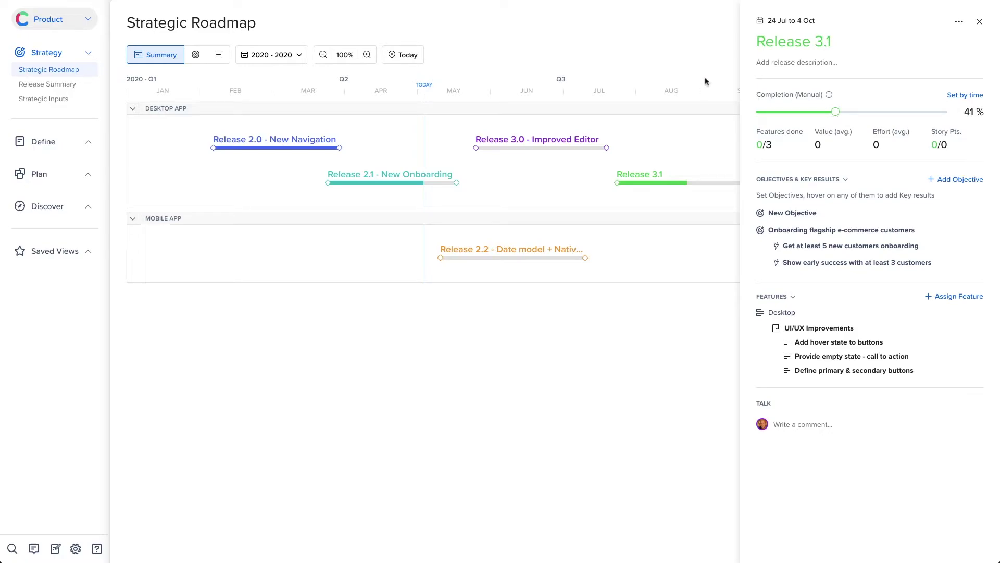
{"action": "left_click", "coordinate": [632, 78]}
In the Features view, move "Define primary & secondary buttons" to Release 3.0 - Improved Editor, and collapse and re-expand the Mobile app lane.
{"action": "left_click", "coordinate": [218, 55]}
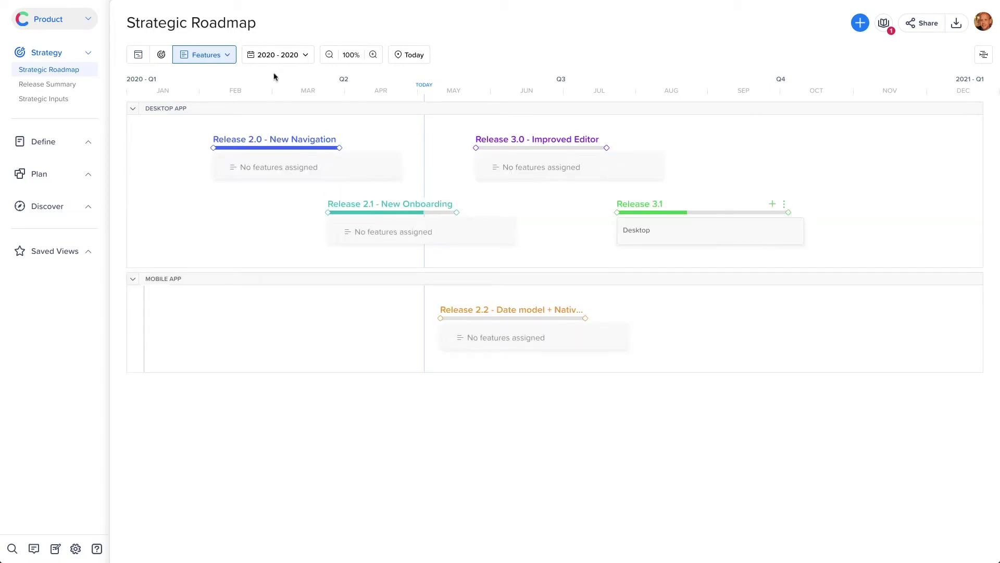
{"action": "left_click_drag", "start_coordinate": [671, 254], "coordinate": [535, 173]}
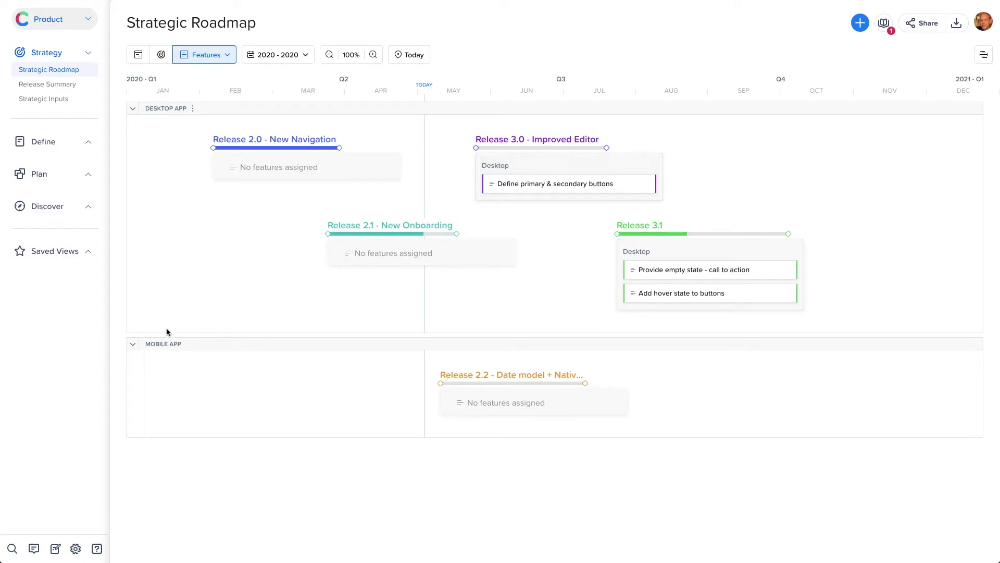
{"action": "left_click", "coordinate": [134, 345]}
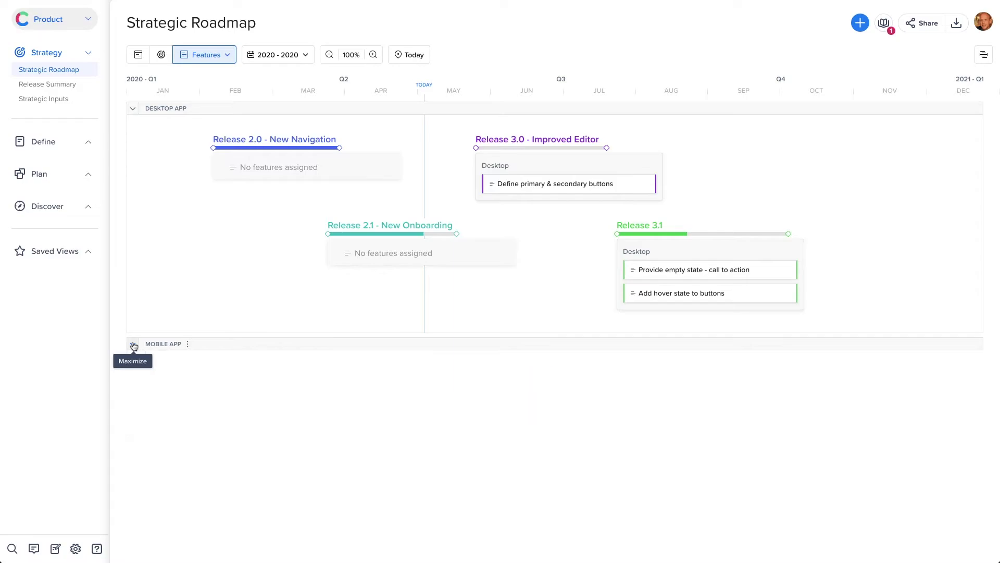
{"action": "left_click", "coordinate": [133, 345]}
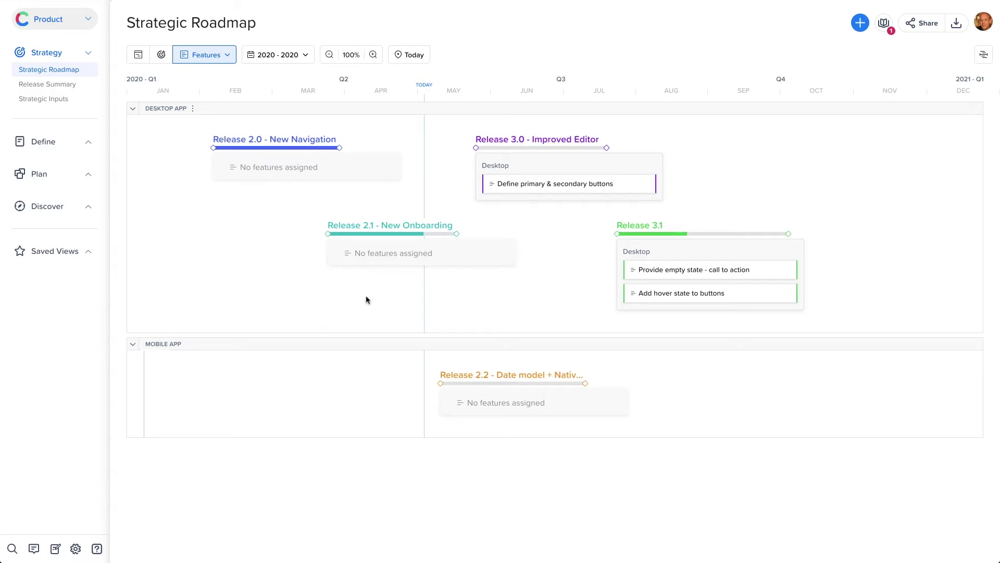
Create a milestone named "DEMO" in the Desktop app lane and move it to 6 June.
{"action": "left_click", "coordinate": [860, 22]}
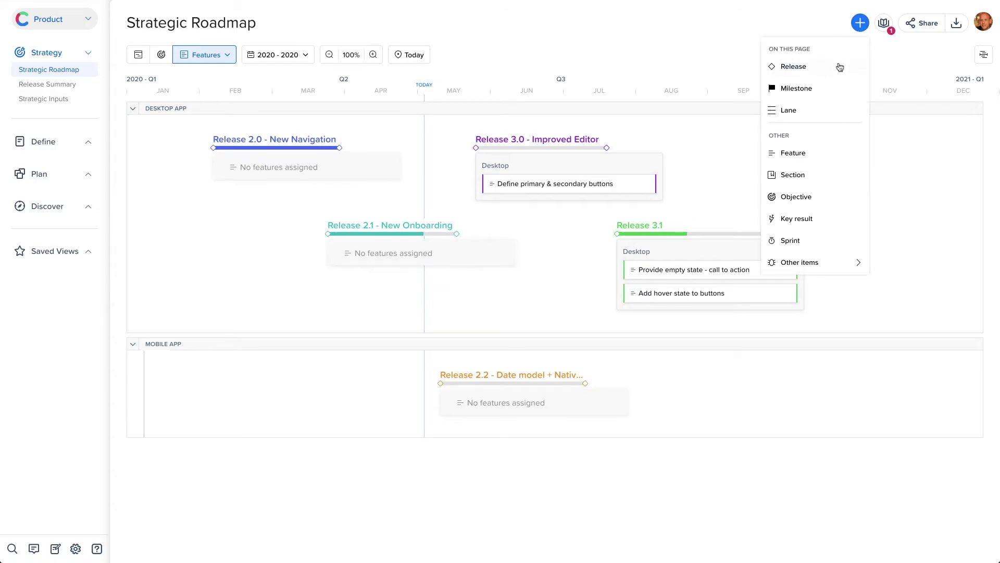
{"action": "left_click", "coordinate": [819, 89]}
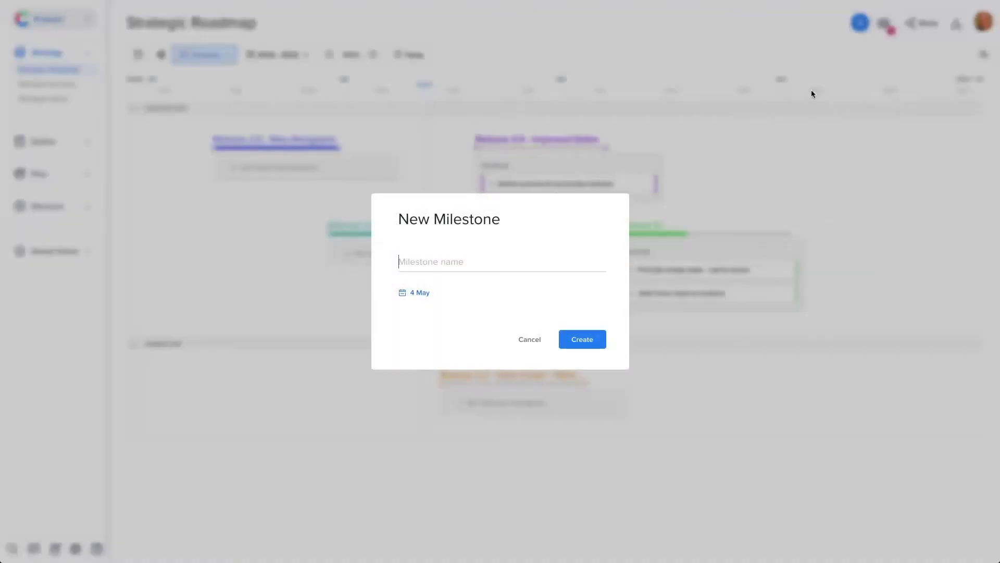
{"action": "type", "text": "DEMO"}
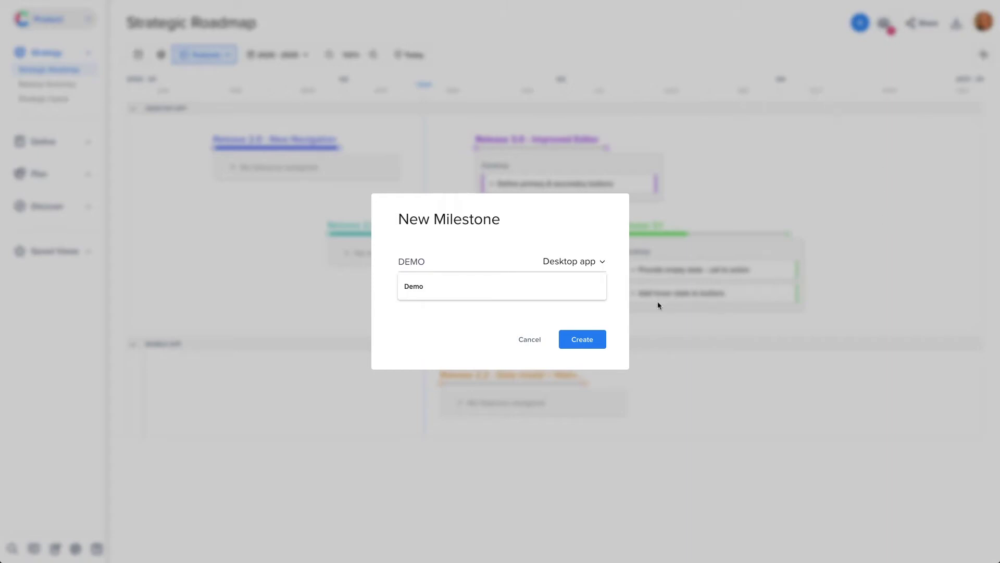
{"action": "left_click", "coordinate": [586, 341]}
{"action": "left_click_drag", "start_coordinate": [426, 109], "coordinate": [505, 109]}
Preview the roadmap in Dateless Mode and restore the dated timeline.
{"action": "left_click", "coordinate": [301, 54]}
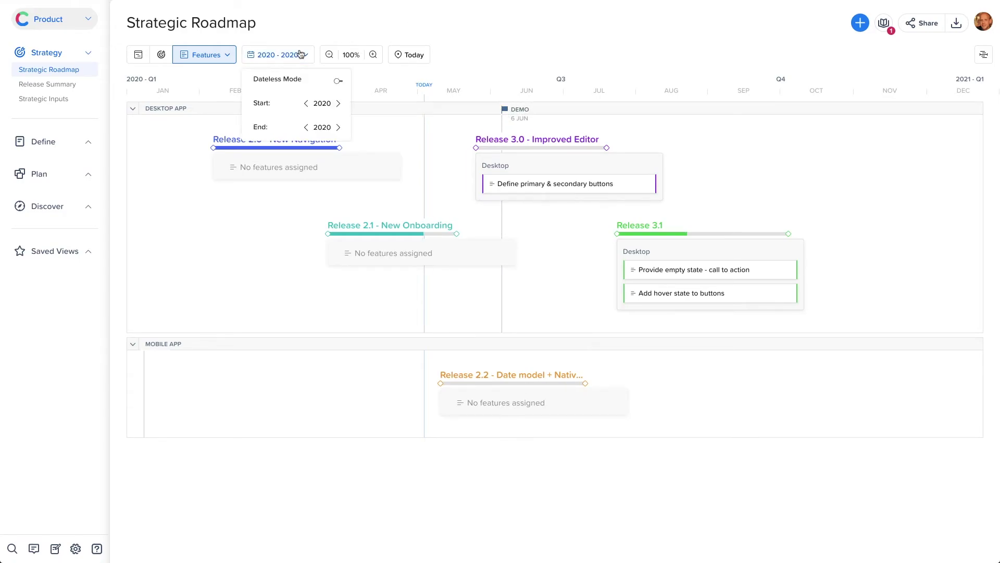
{"action": "left_click", "coordinate": [339, 82]}
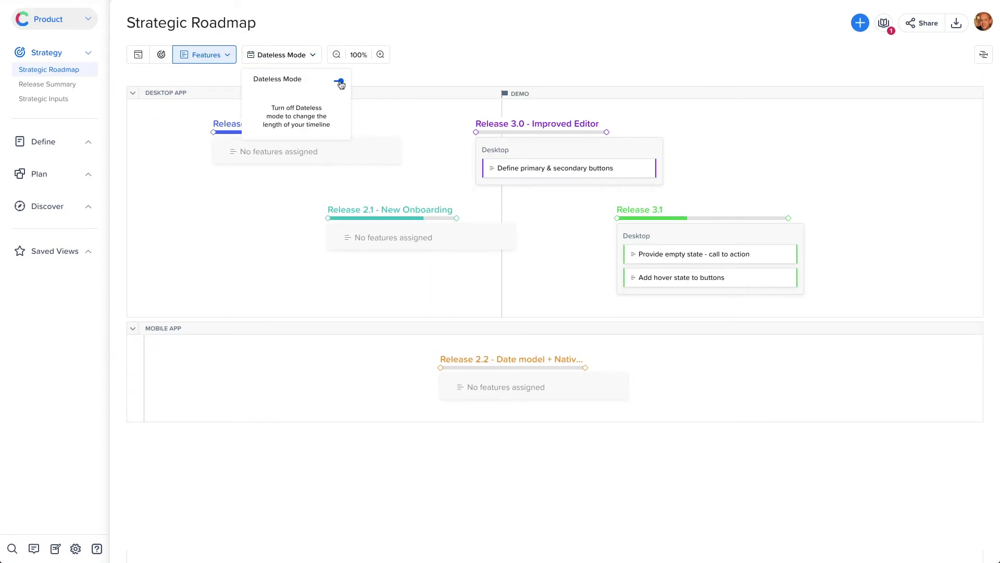
{"action": "left_click", "coordinate": [339, 82]}
Zoom the timeline in and back to 100%, and show the roadmap in the Strategic view.
{"action": "left_click", "coordinate": [373, 55]}
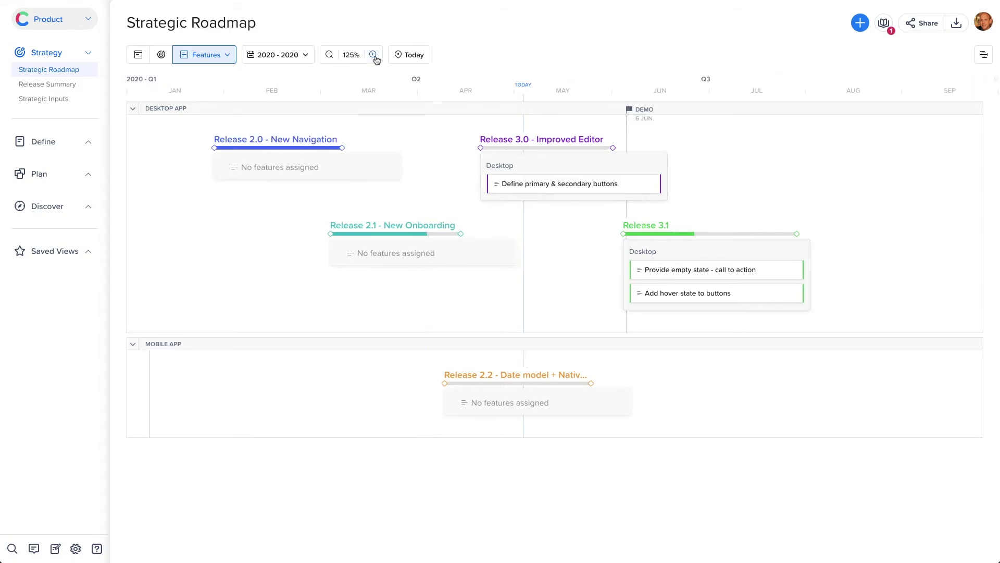
{"action": "left_click", "coordinate": [374, 57]}
{"action": "left_click", "coordinate": [330, 55]}
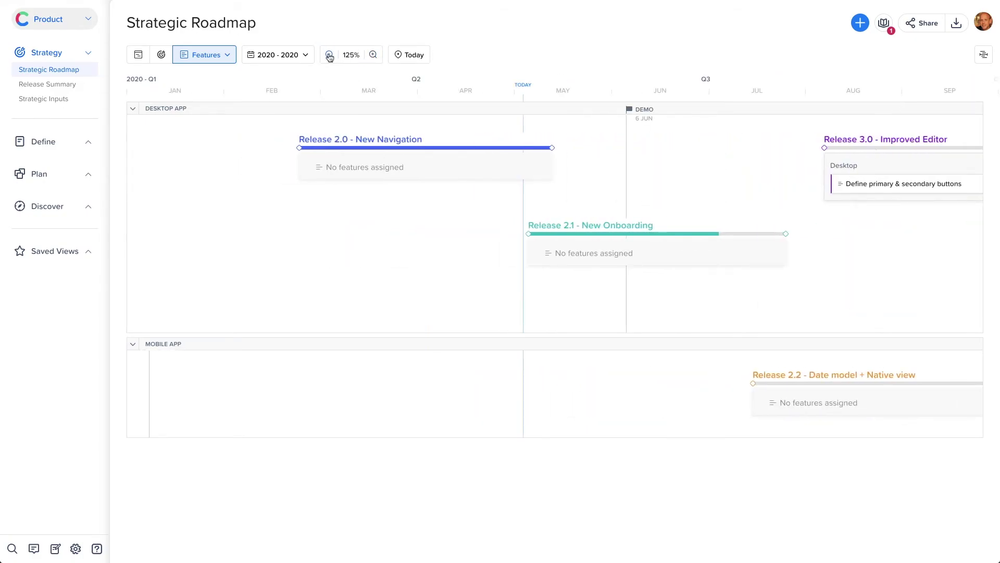
{"action": "left_click", "coordinate": [329, 56]}
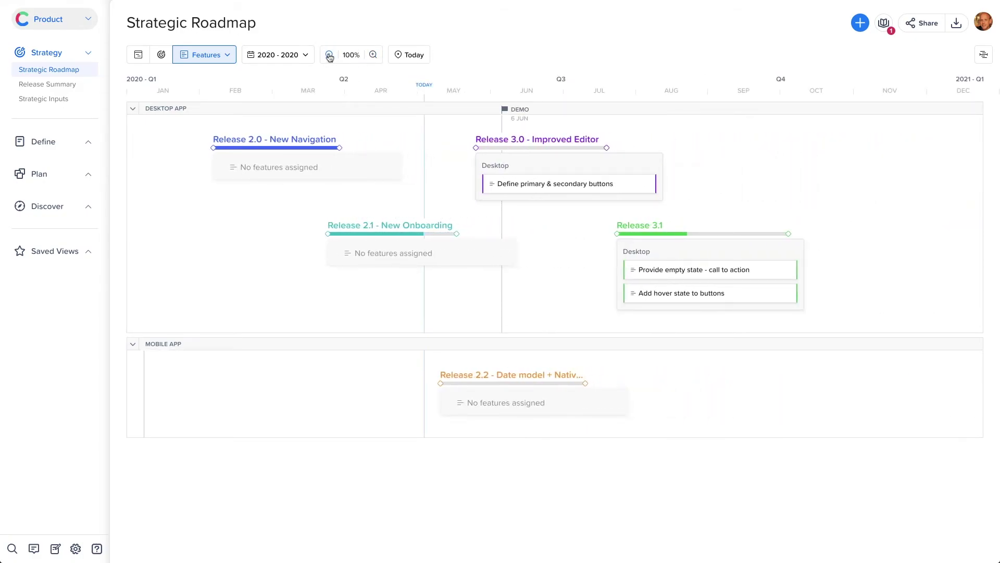
{"action": "left_click", "coordinate": [162, 55]}
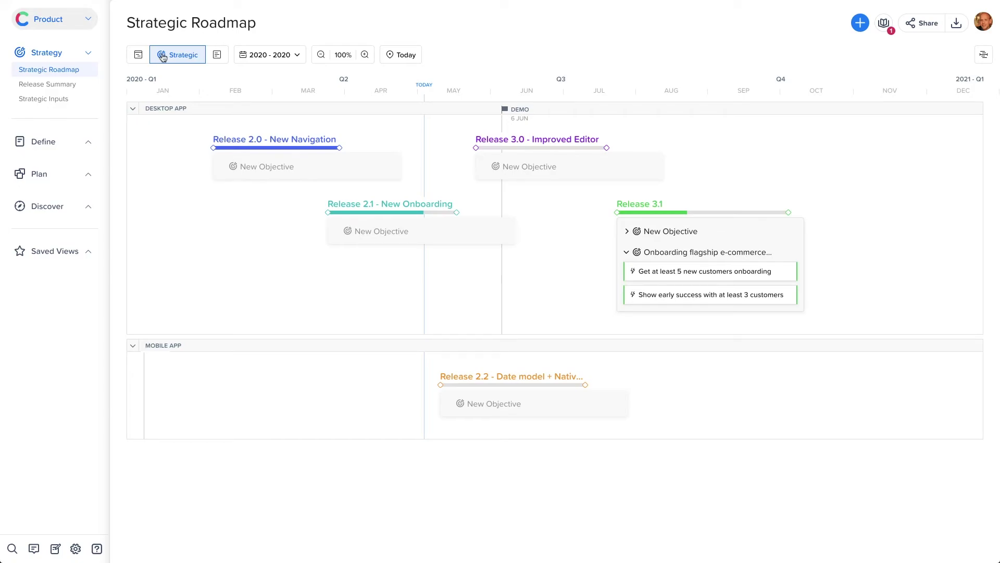
Show the roadmap in the Features view and review its read-only sharing options, closing them without sharing.
{"action": "left_click", "coordinate": [214, 55]}
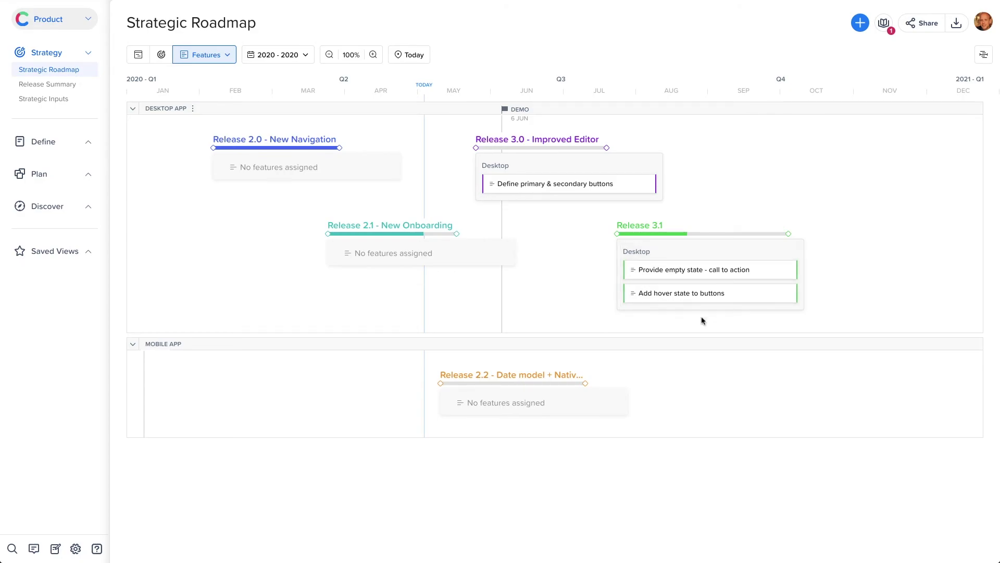
{"action": "left_click", "coordinate": [928, 23]}
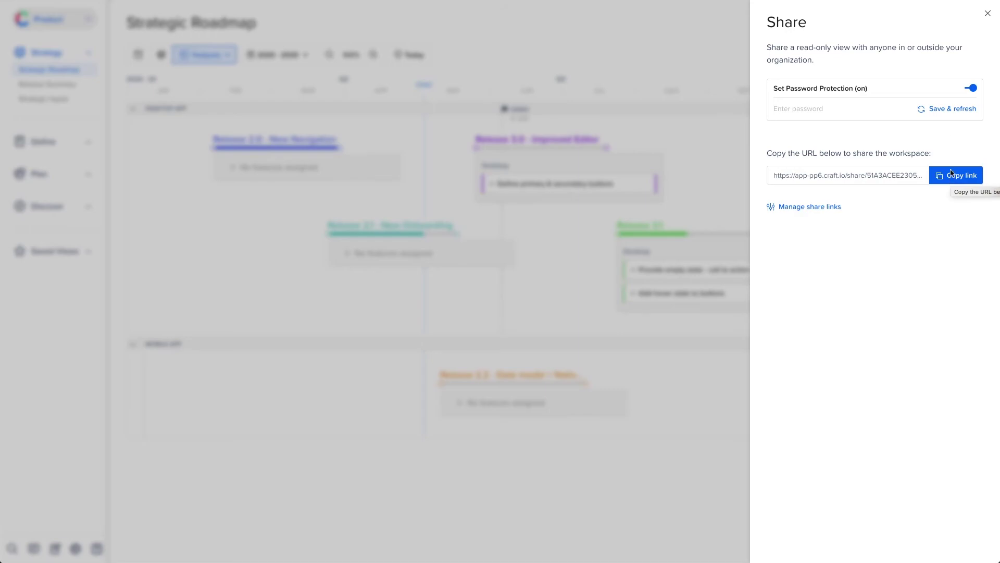
{"action": "left_click", "coordinate": [988, 16]}
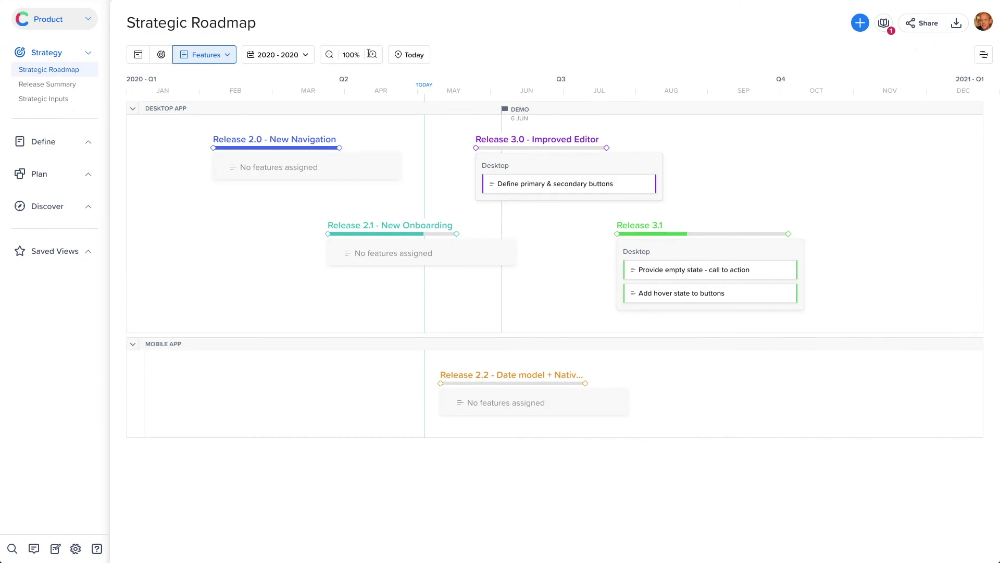
Show the Release Summary and expand Release 3.1's objectives and key results and its features.
{"action": "left_click", "coordinate": [76, 85]}
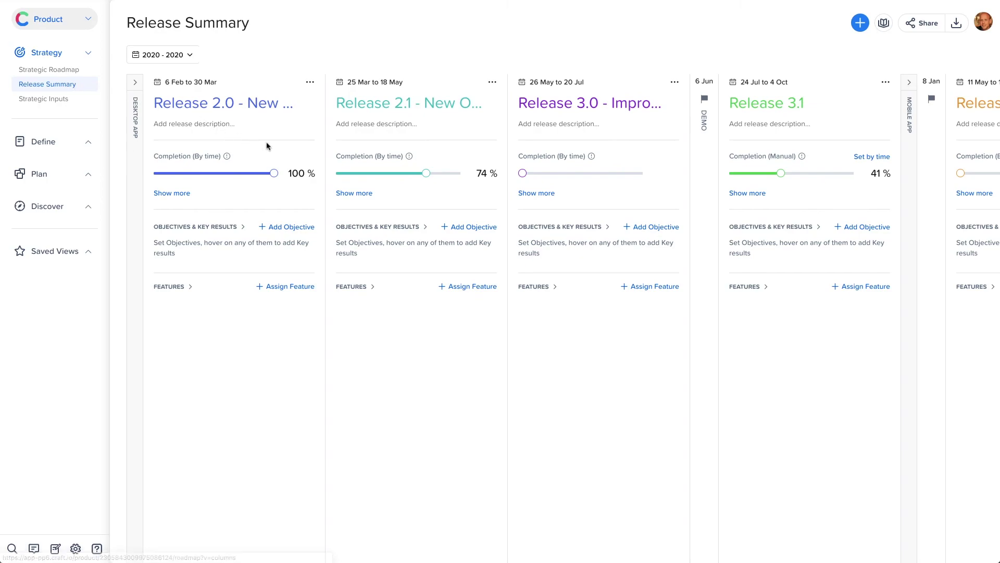
{"action": "scroll", "coordinate": [302, 148], "scroll_direction": "right", "scroll_amount": 3}
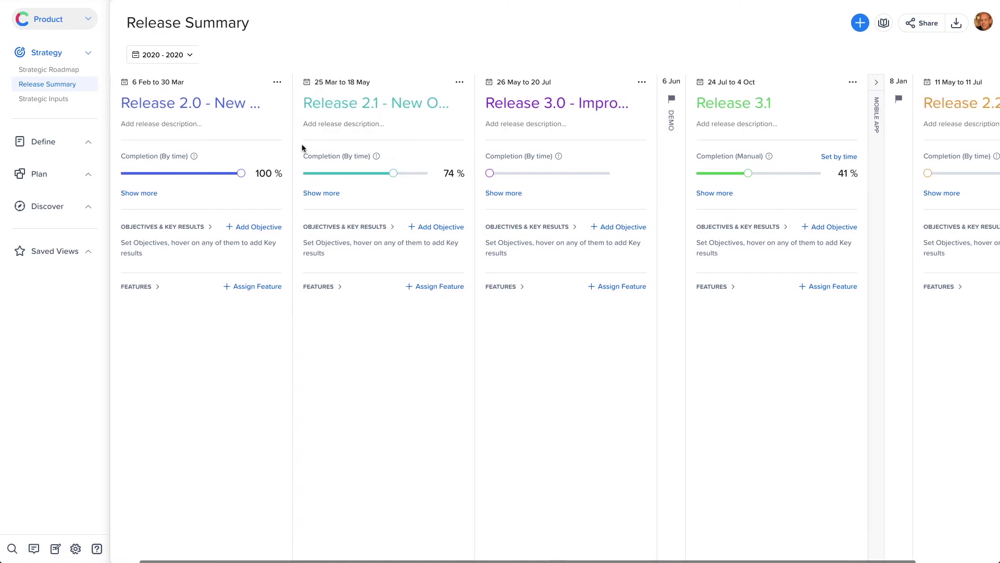
{"action": "left_click", "coordinate": [724, 228]}
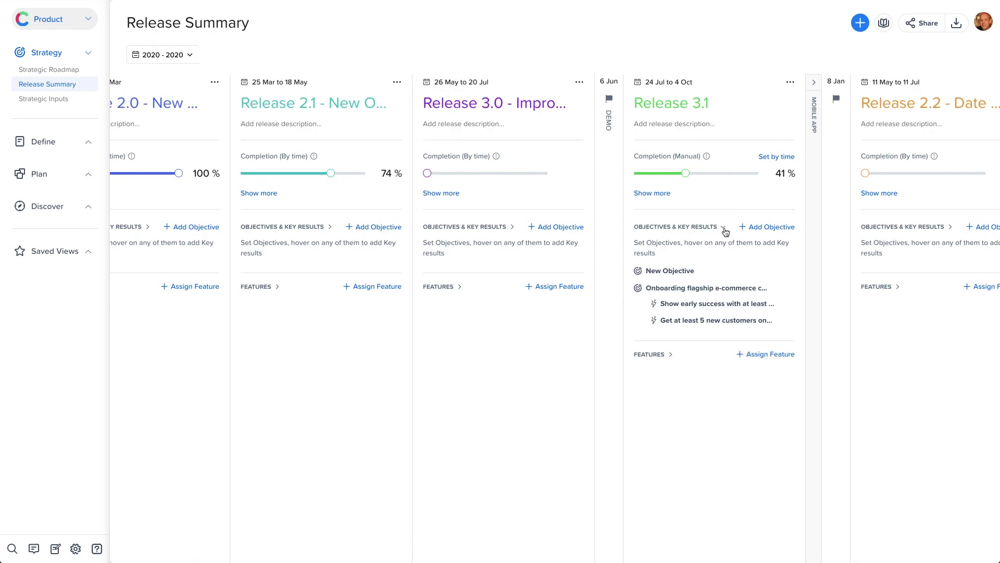
{"action": "left_click", "coordinate": [671, 356]}
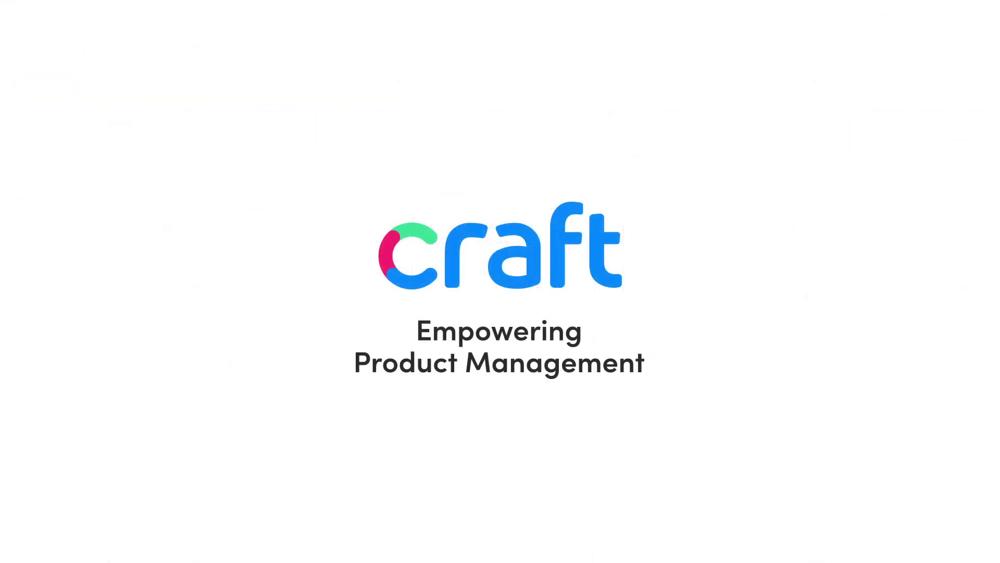